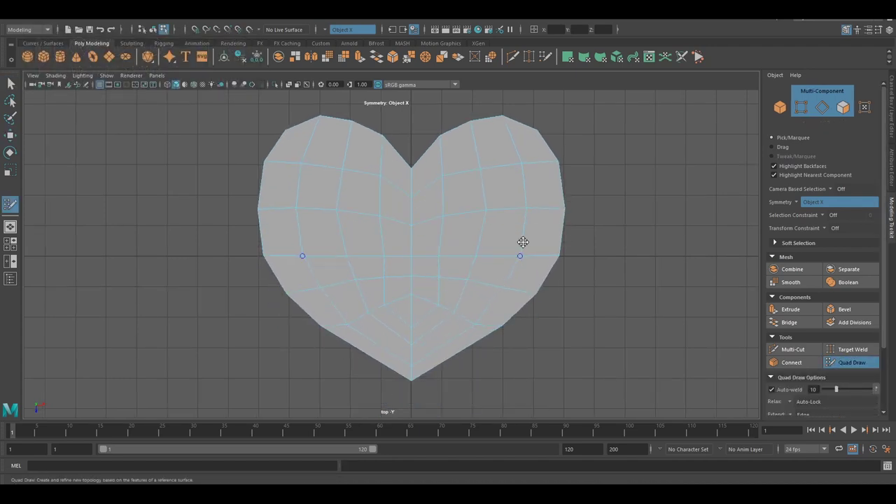
Extrude the heart's faces downward into a thick slab
key(F8)
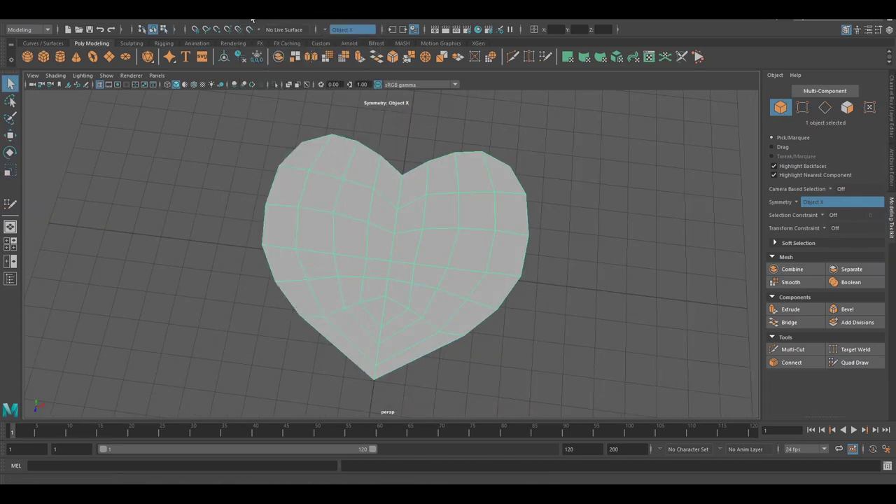
alt+drag(420, 245, 478, 168)
key(ctrl+e)
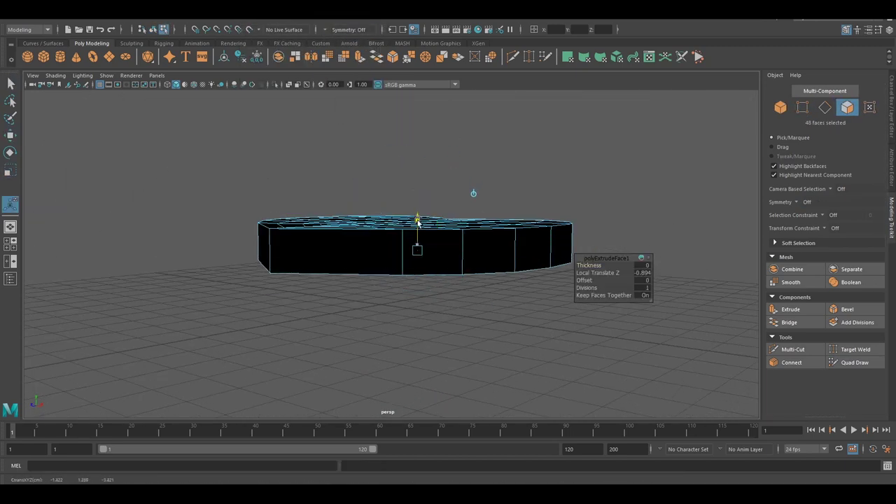
key(F8)
mouse_move(393, 253)
alt+mouse_down()
mouse_move(432, 276)
mouse_move(324, 182)
alt+mouse_up()
Select the inner top faces of the heart and raise them into box walls
key(F11)
mouse_move(374, 256)
alt+mouse_down()
mouse_move(364, 314)
mouse_move(415, 201)
alt+mouse_up()
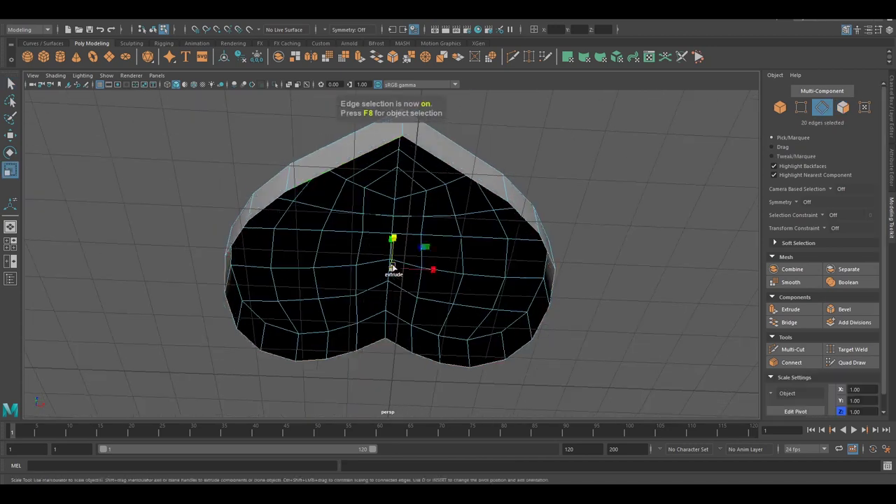
key(F8)
alt+drag(394, 238, 433, 283)
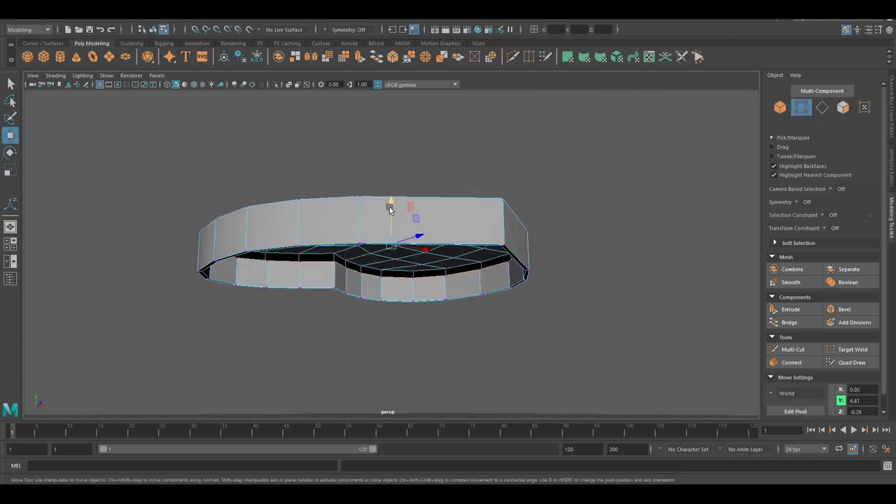
click(390, 280)
key(f)
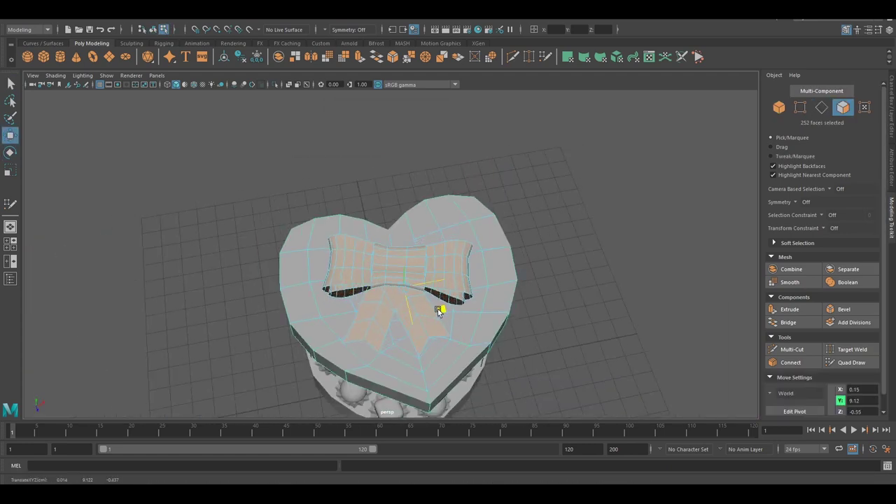
Close in on the bow and chocolate edges in edge-selection mode to prepare UV seams
key(F8)
alt+drag(423, 329, 374, 271)
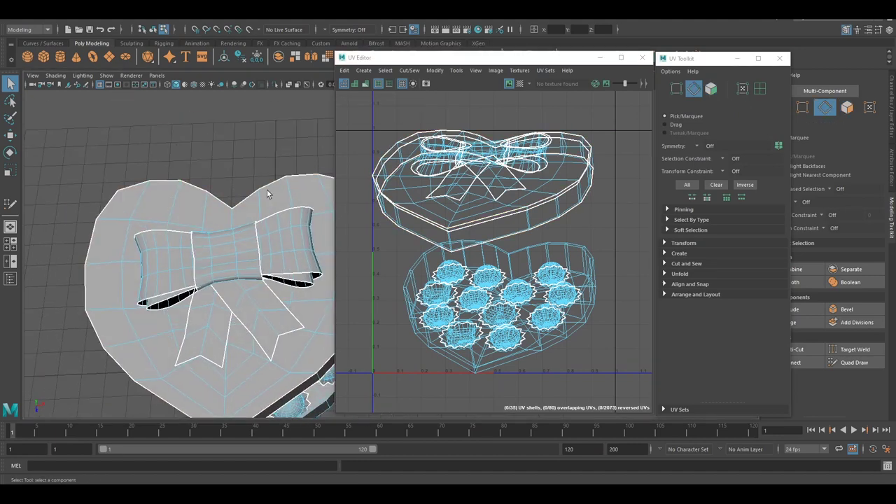
mouse_move(248, 324)
alt+mouse_down()
mouse_move(212, 317)
mouse_move(202, 255)
mouse_move(272, 331)
alt+mouse_up()
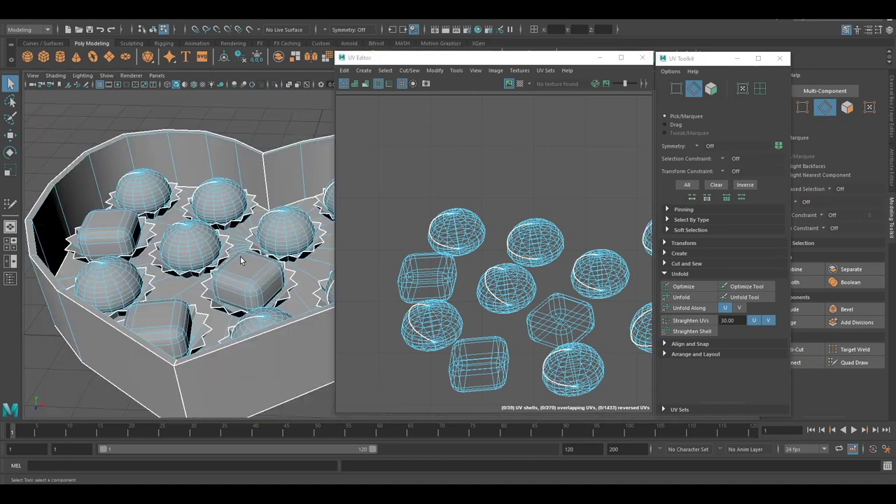
key(F10)
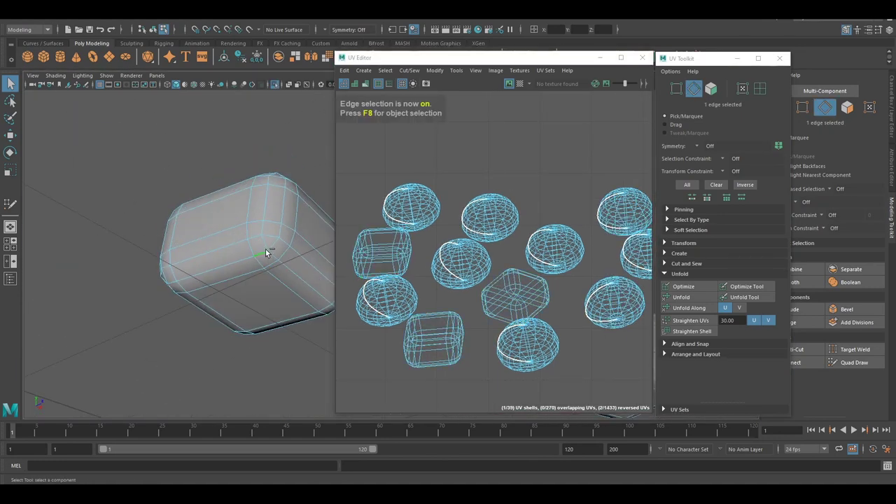
alt+drag(336, 207, 179, 279)
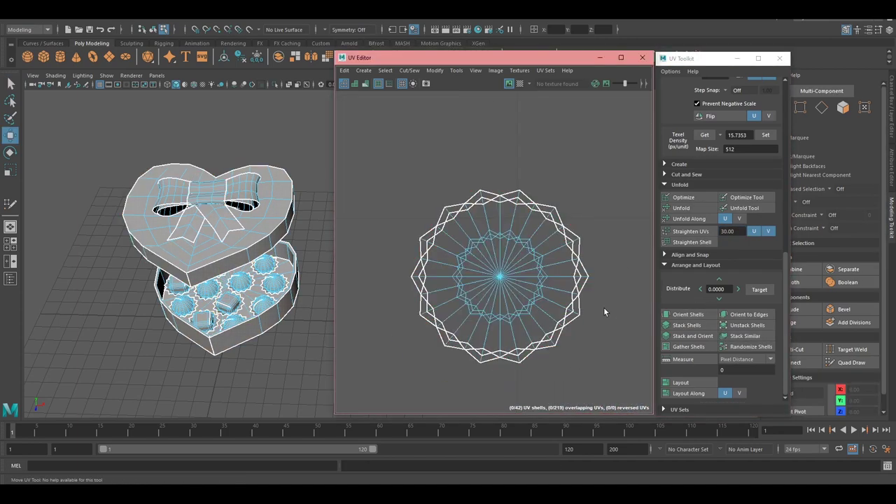
Try stacking the similar cup UV shells, undo it, and refocus the UV Editor
click(760, 336)
key(ctrl+z)
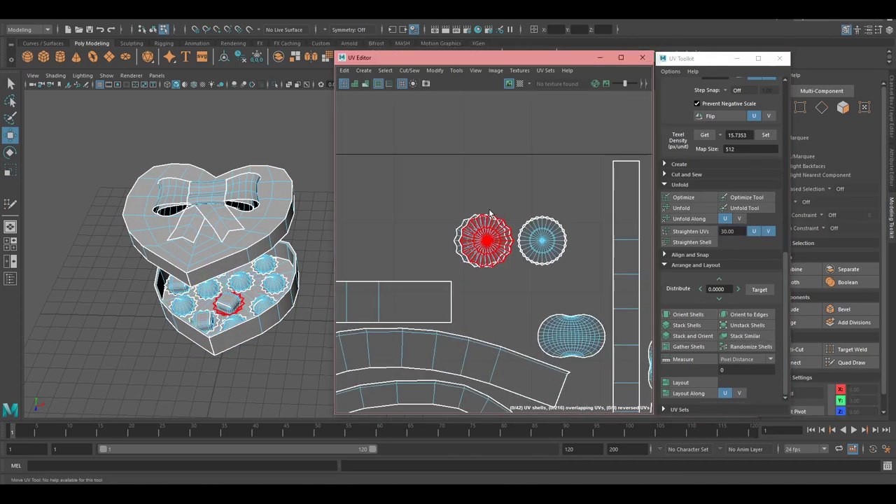
click(439, 194)
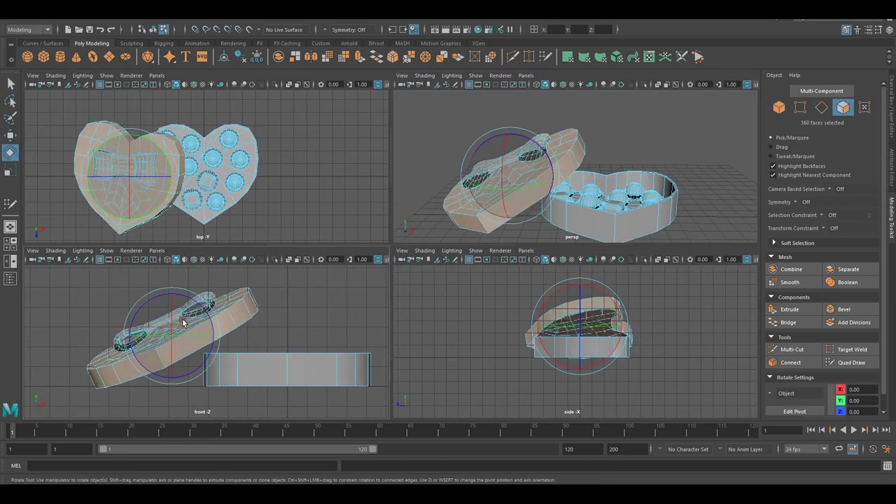
Undo the lid rotation, maximize the perspective panel and switch to the Move tool
key(ctrl+z)
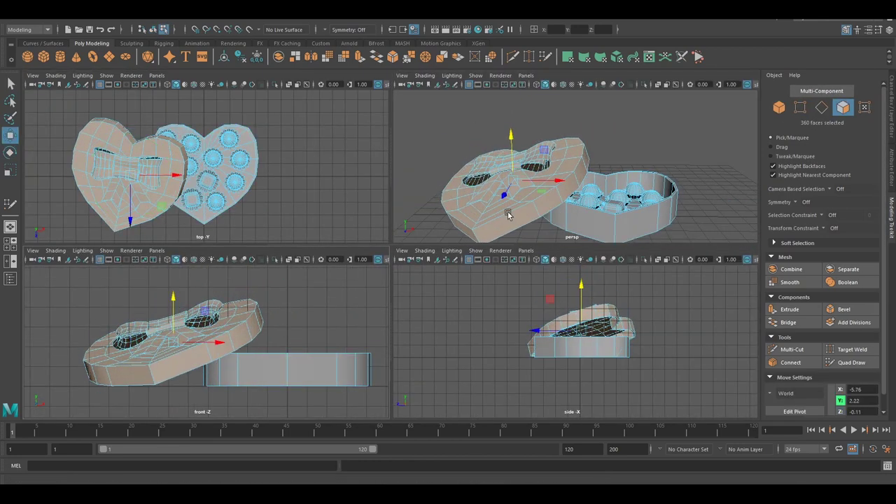
key(space)
key(w)
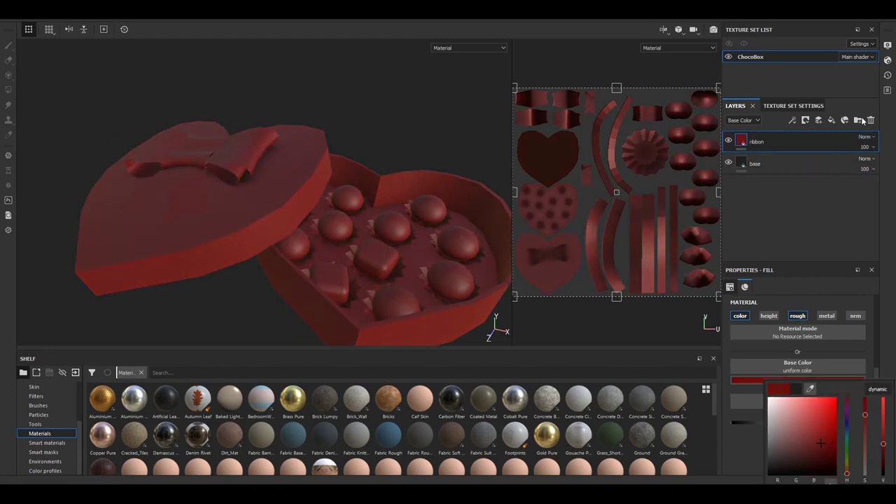
Rename the ribbon layer, make the base near black, and apply the Checker 1 pattern
double_click(784, 168)
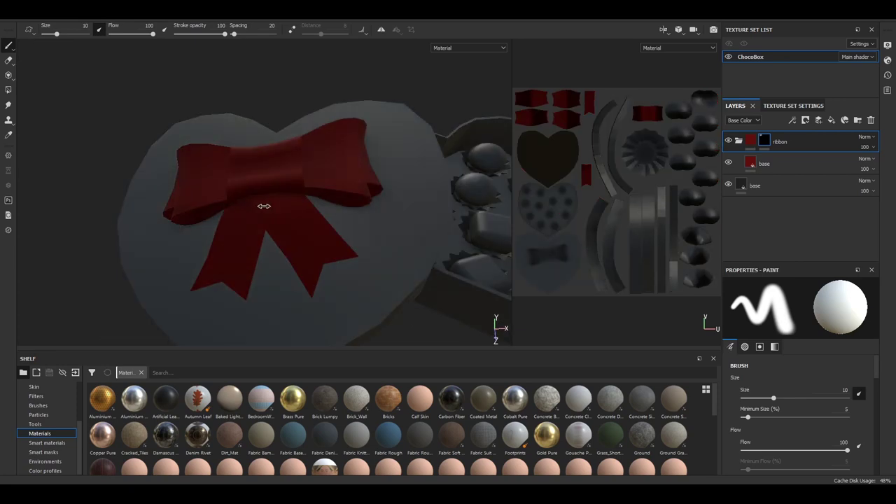
drag(828, 440, 738, 463)
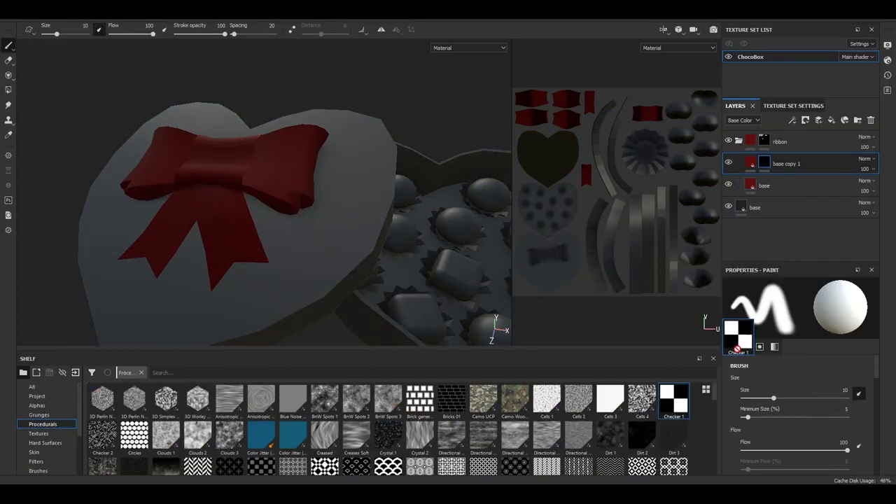
drag(682, 400, 797, 317)
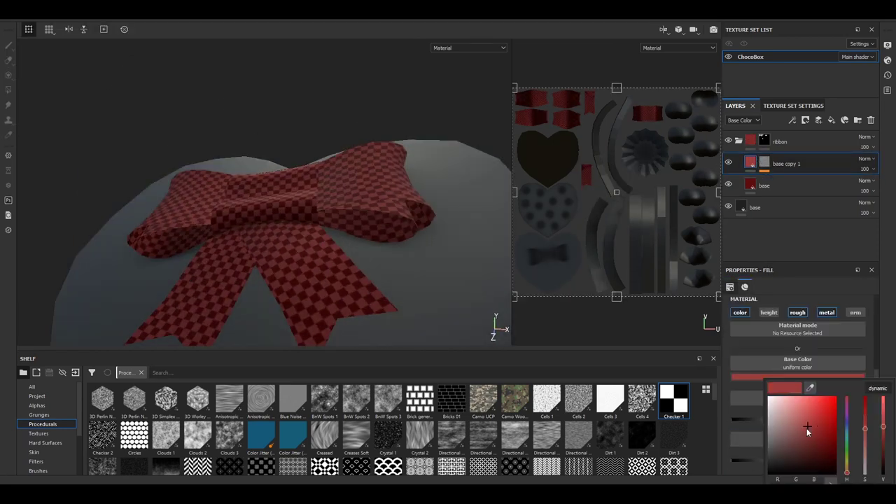
key(f)
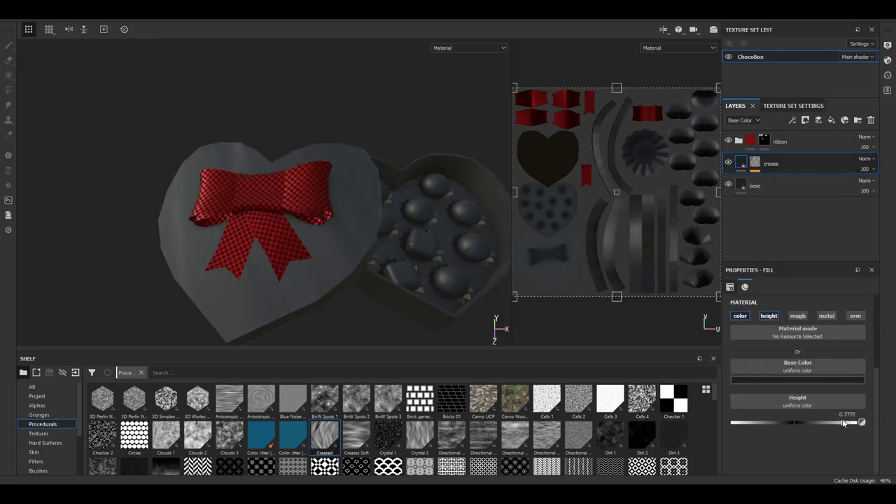
Lower the crease layer height to 0.5, adjust its Creased noise, and colour it very dark red
alt+drag(314, 226, 231, 231)
text(box)
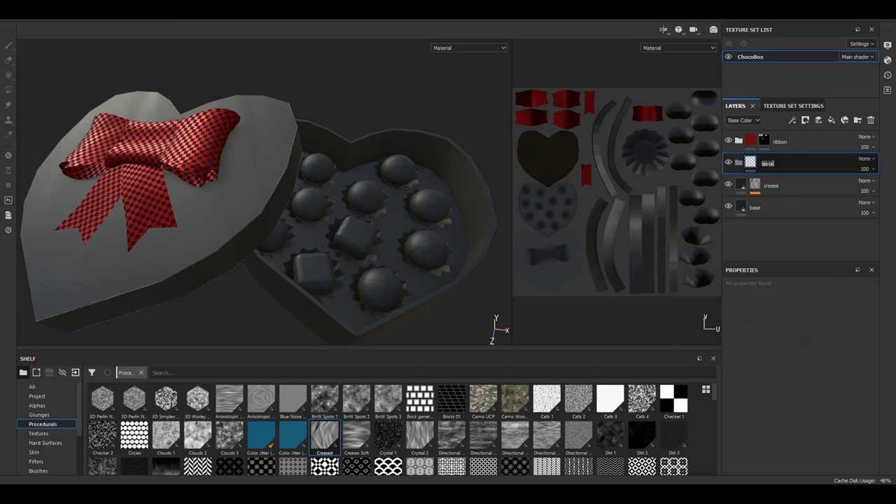
click(781, 187)
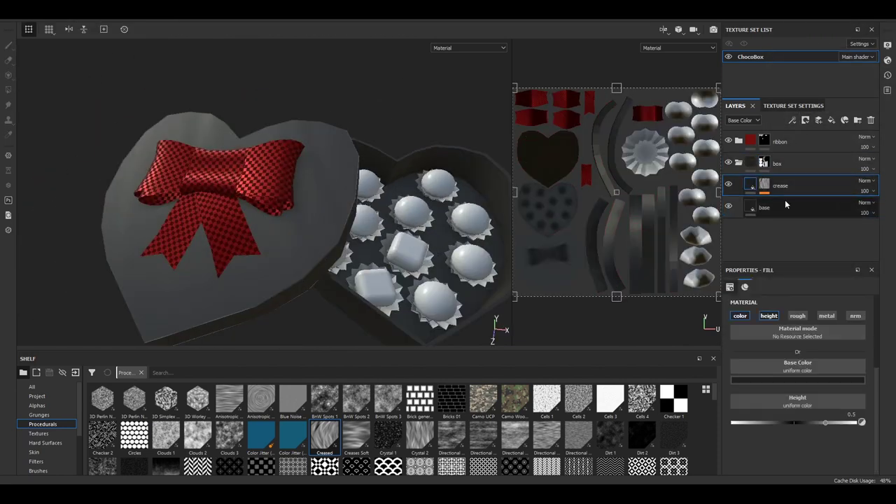
click(763, 434)
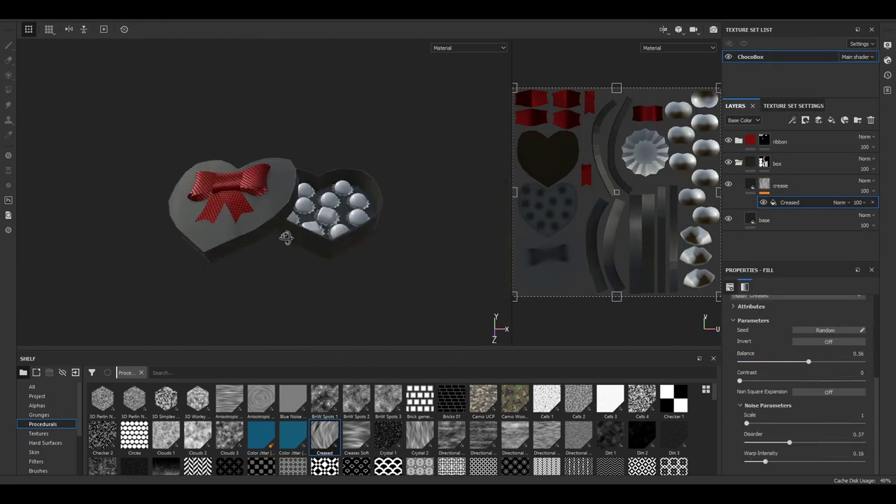
alt+drag(280, 210, 336, 224)
click(780, 186)
alt+drag(364, 252, 411, 307)
click(740, 316)
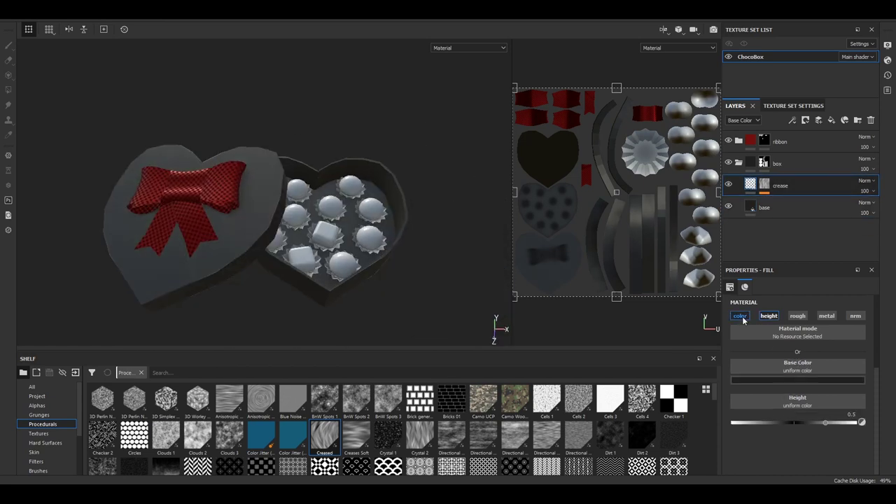
click(824, 459)
alt+drag(266, 210, 324, 231)
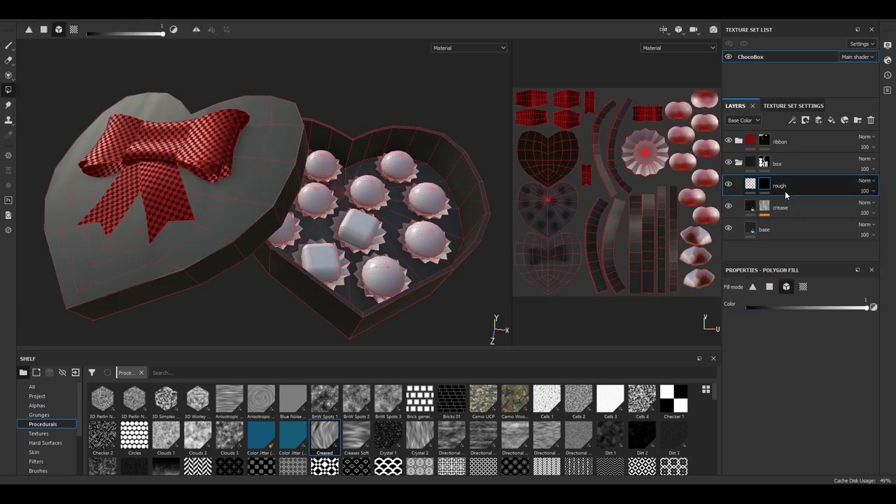
Add a fill effect to the rough layer's mask
right_click(762, 189)
click(784, 204)
scroll(210, 420, down, 3)
scroll(421, 420, down, 3)
scroll(545, 419, down, 3)
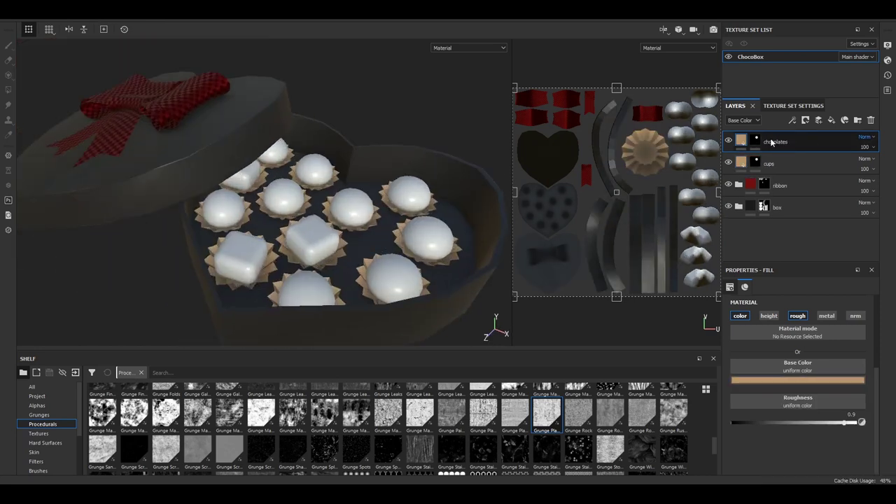
Name the new fill layer 'chocolates' and bring up its base colour
text(s)
key(Return)
click(798, 380)
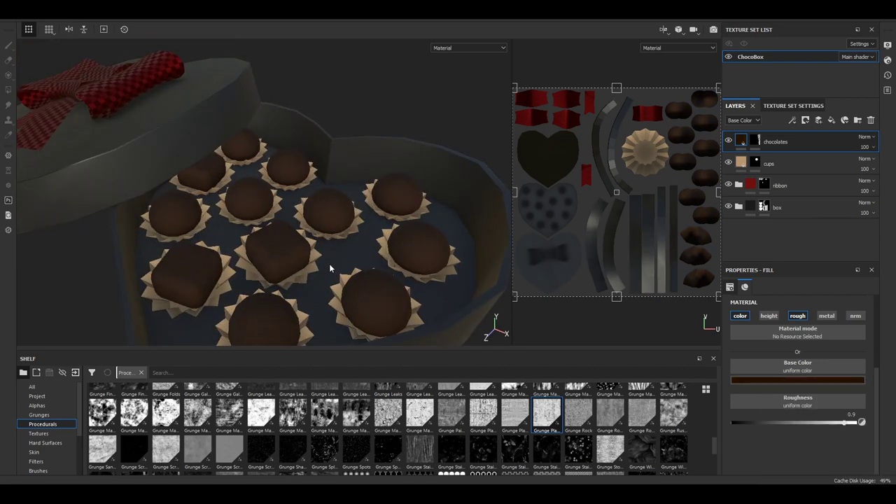
Duplicate the chocolates layer as an icing layer and paint icing across the centre chocolate
key(ctrl+d)
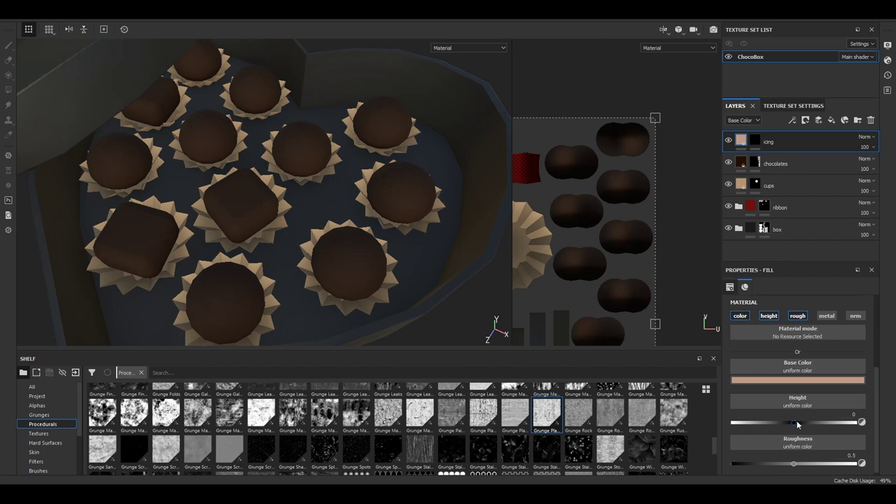
click(755, 141)
click(38, 471)
scroll(327, 221, up, 3)
mouse_move(327, 221)
alt+mouse_down()
mouse_move(332, 210)
mouse_move(323, 259)
alt+mouse_up()
mouse_move(366, 190)
alt+mouse_down()
mouse_move(329, 234)
mouse_move(290, 260)
alt+mouse_up()
mouse_move(364, 206)
alt+mouse_down()
mouse_move(329, 231)
mouse_move(330, 259)
mouse_move(355, 280)
alt+mouse_up()
Rework the pink crosshatch icing, undoing stray strokes and alternating polygon fill with painting
scroll(329, 231, down, 3)
scroll(308, 238, up, 3)
scroll(301, 243, up, 2)
key(ctrl+z)
mouse_move(302, 243)
alt+mouse_down()
mouse_move(354, 217)
mouse_move(360, 201)
mouse_move(381, 255)
alt+mouse_up()
key(4)
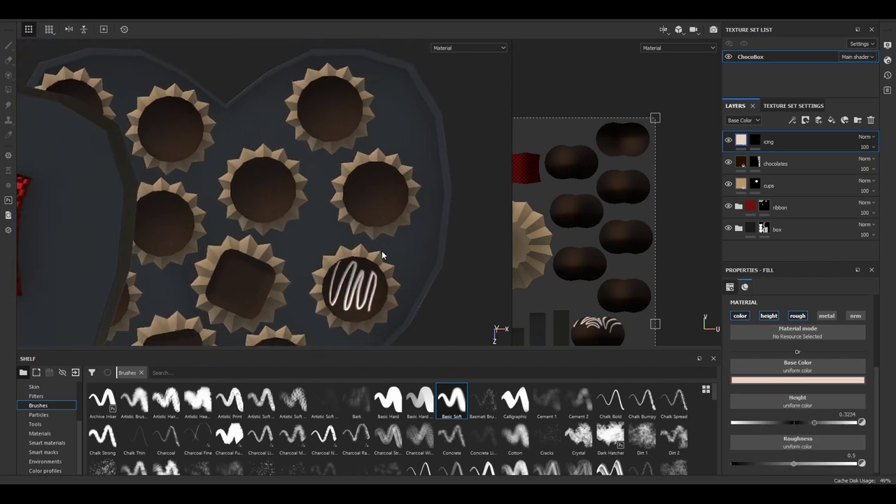
key(1)
scroll(355, 235, up, 2)
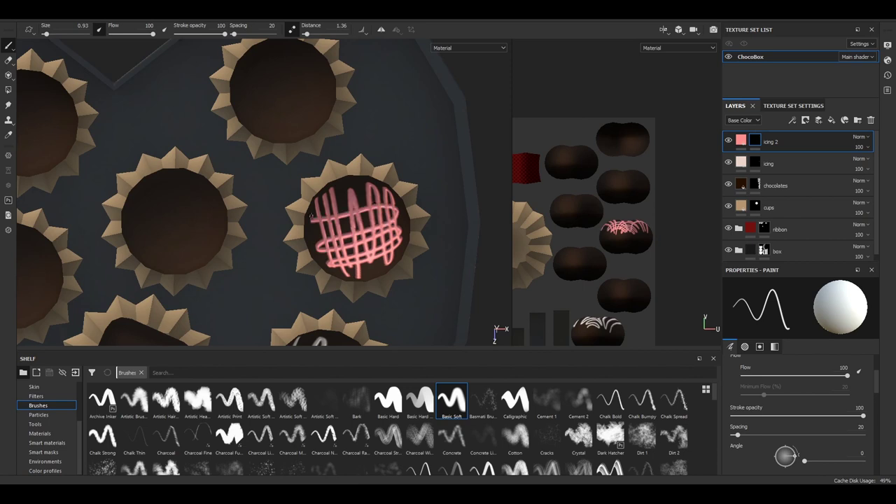
Duplicate icing 2 into a sugar powder layer and select its mask for painting
scroll(310, 216, down, 3)
scroll(310, 216, up, 4)
key(ctrl+d)
click(784, 137)
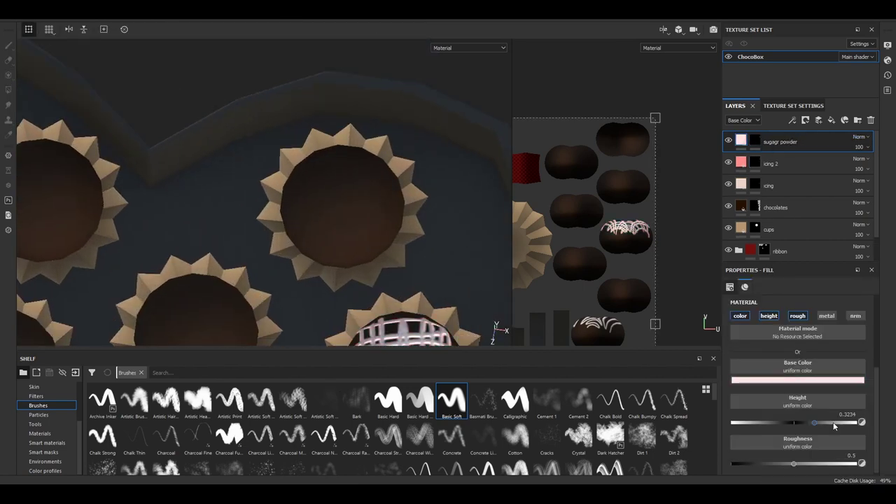
scroll(493, 273, down, 2)
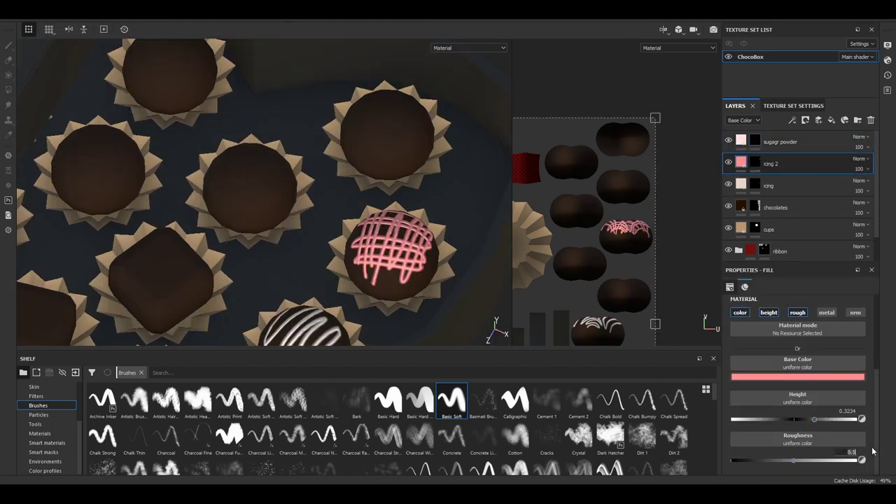
scroll(371, 204, up, 3)
click(779, 141)
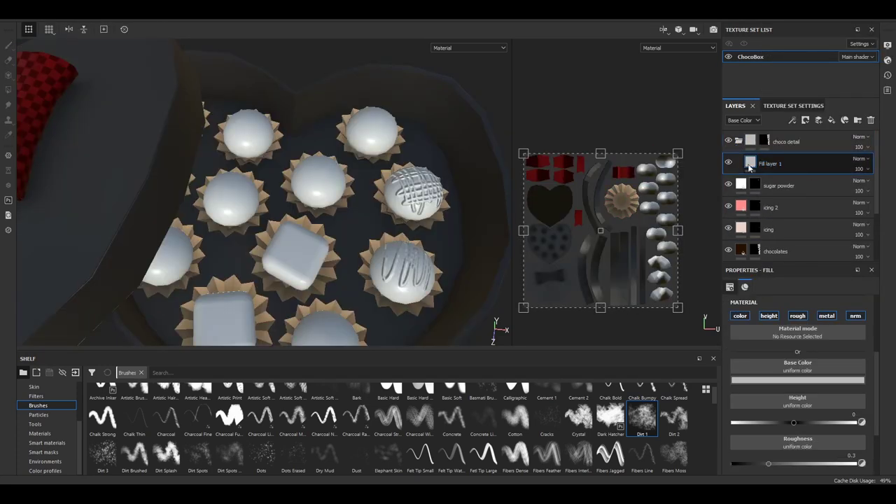
Mask Fill layer 1 with a Clouds 2 fill effect and a Blur filter at 2.35
right_click(782, 164)
click(805, 301)
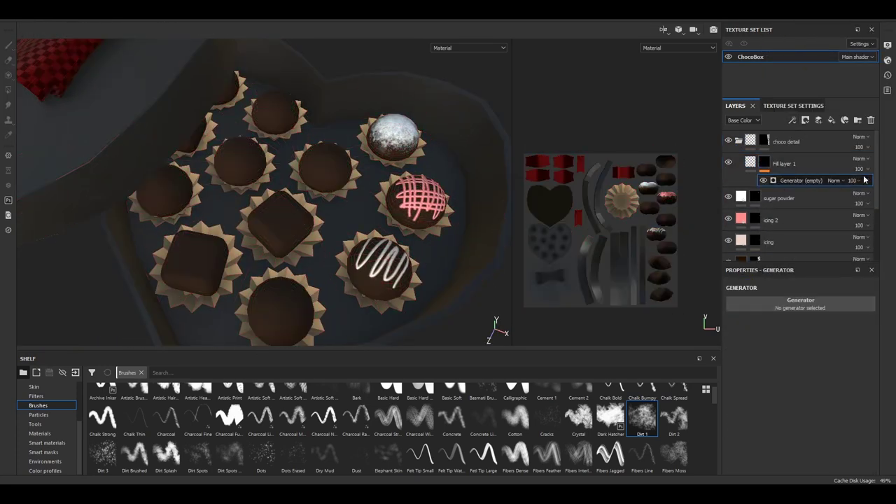
click(49, 424)
drag(198, 434, 798, 319)
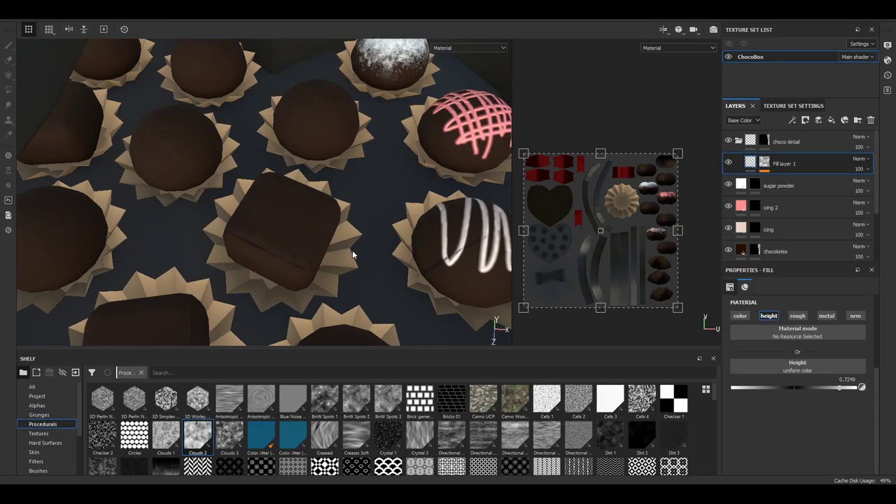
click(805, 120)
click(772, 352)
mouse_move(733, 350)
mouse_down()
mouse_move(754, 354)
mouse_move(740, 351)
mouse_up()
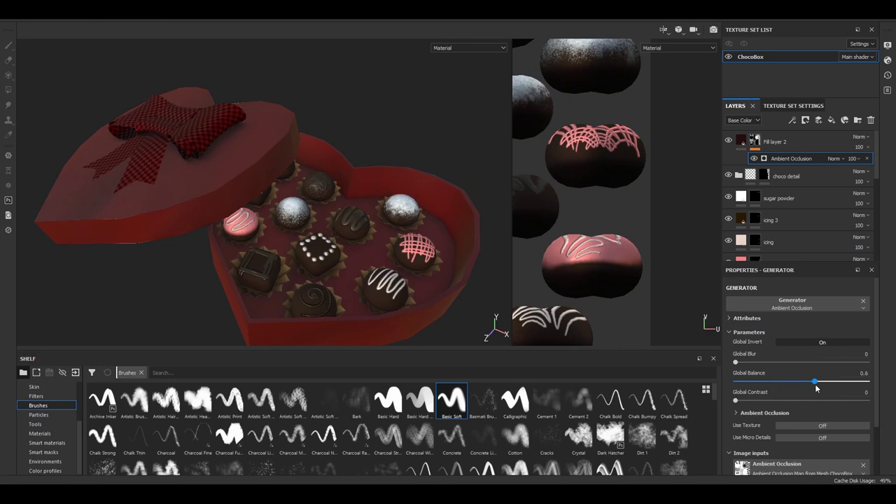
Set the AO Global Balance to 0.66 and orbit to inspect the open box
alt+drag(266, 176, 342, 263)
scroll(751, 243, down, 5)
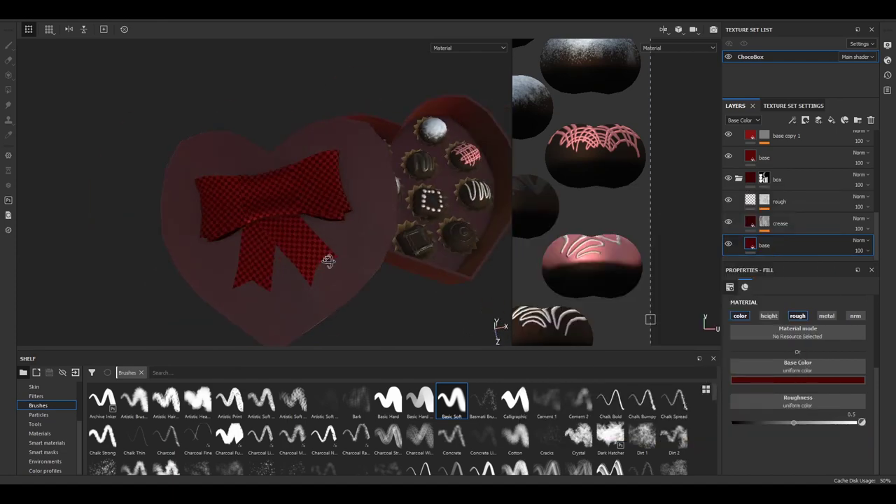
alt+drag(299, 280, 211, 225)
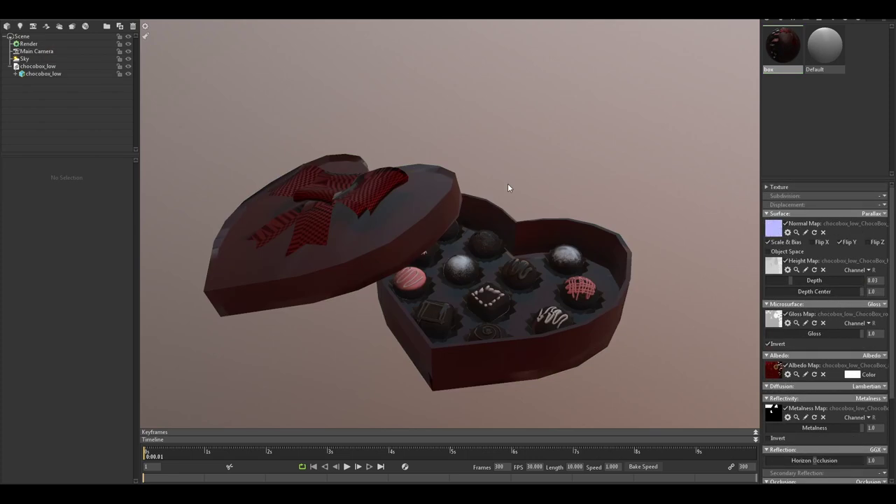
Orbit the textured box, then raise and lower the box material's Height Map Depth
drag(507, 187, 473, 311)
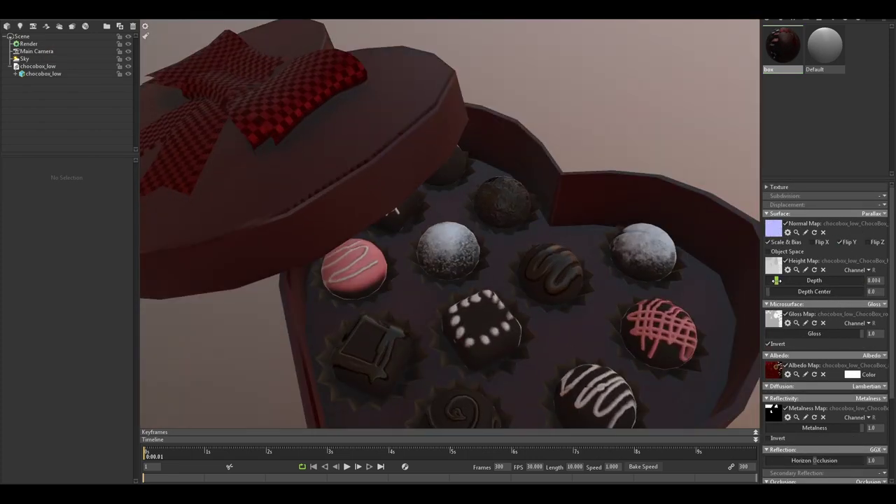
drag(775, 280, 799, 280)
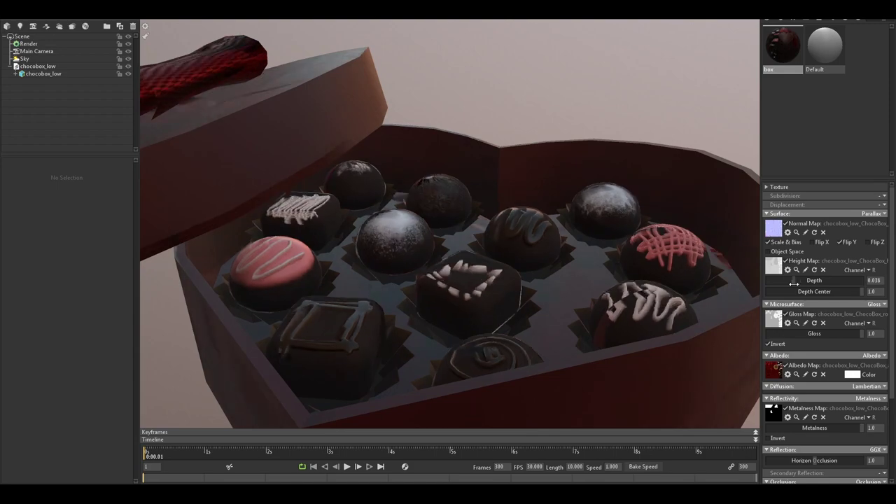
drag(794, 281, 773, 287)
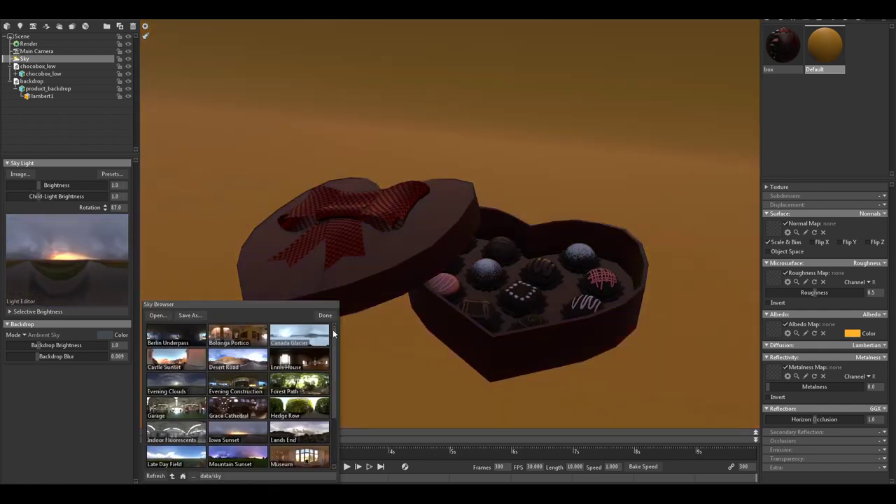
Duplicate the main camera and set the spot light's Width 41.87 and Spot Angle 63.46
click(63, 52)
key(ctrl+d)
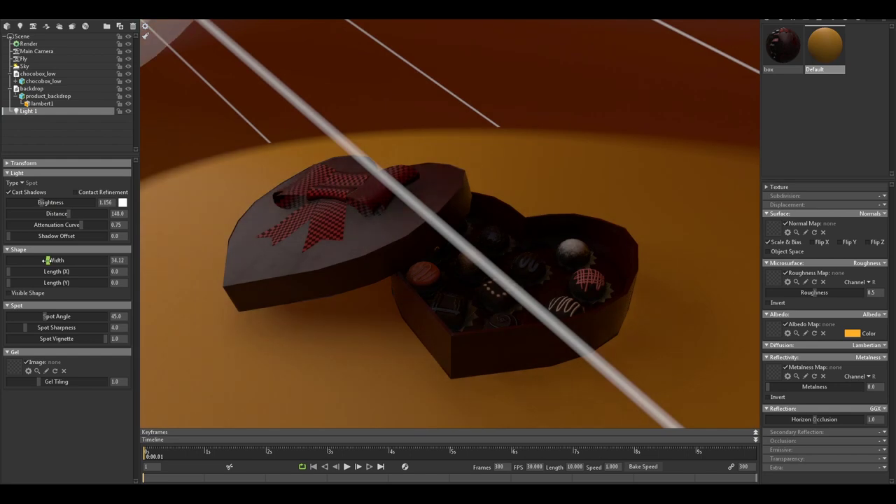
drag(45, 260, 56, 260)
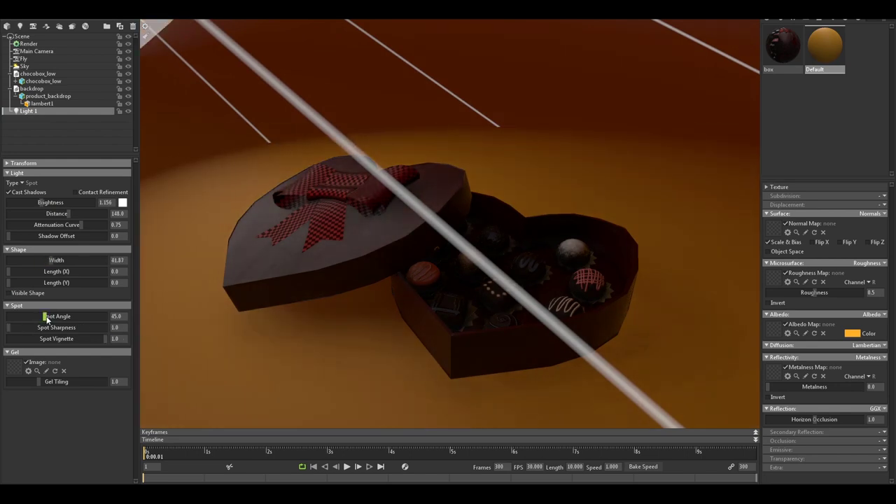
drag(57, 309, 60, 314)
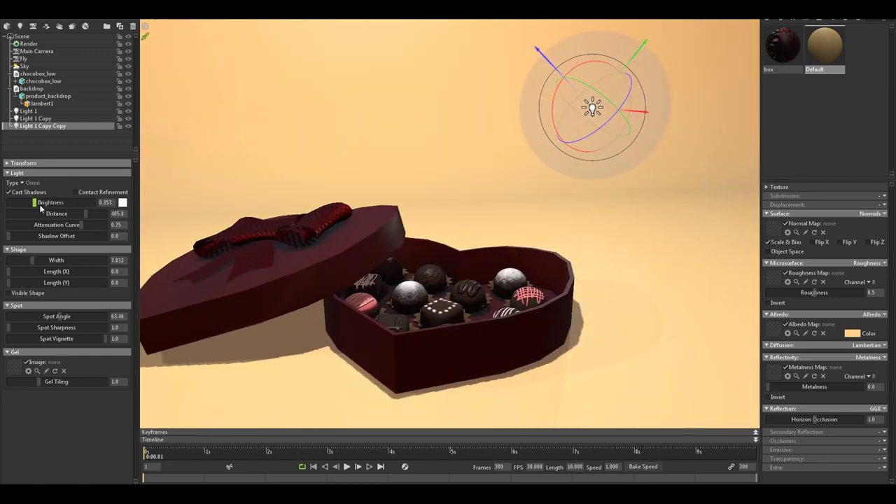
click(43, 81)
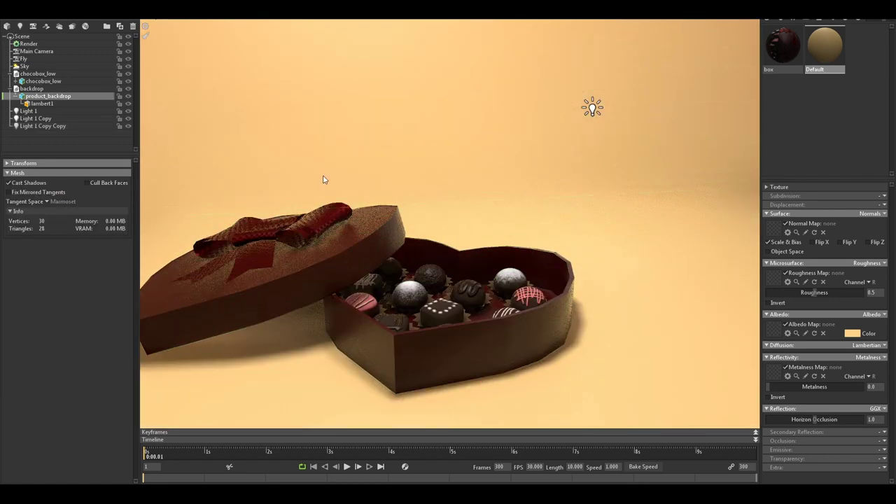
drag(369, 259, 437, 271)
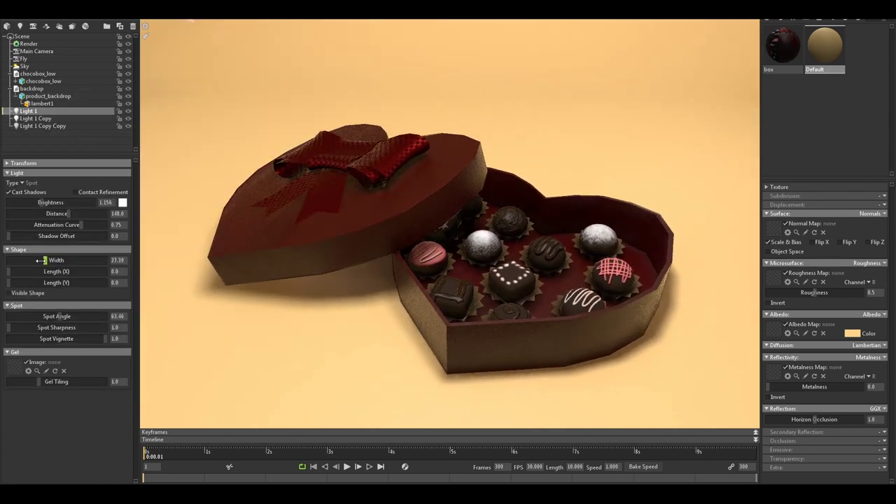
click(42, 119)
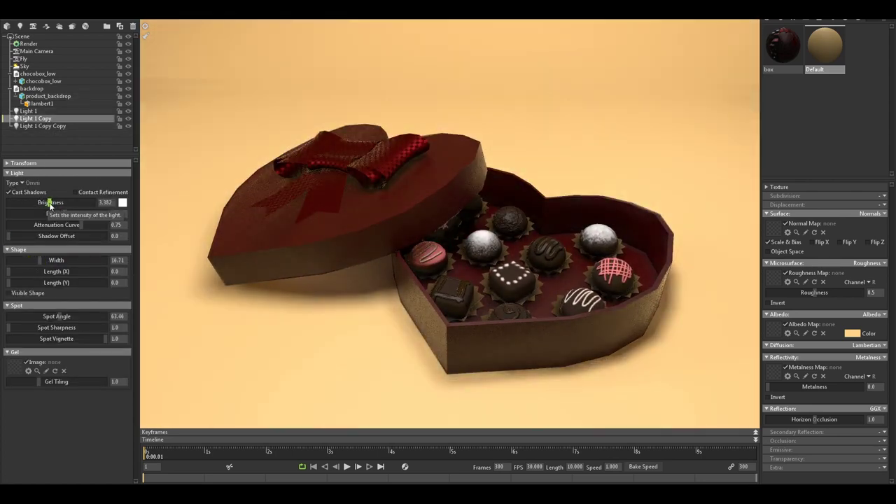
scroll(439, 191, down, 5)
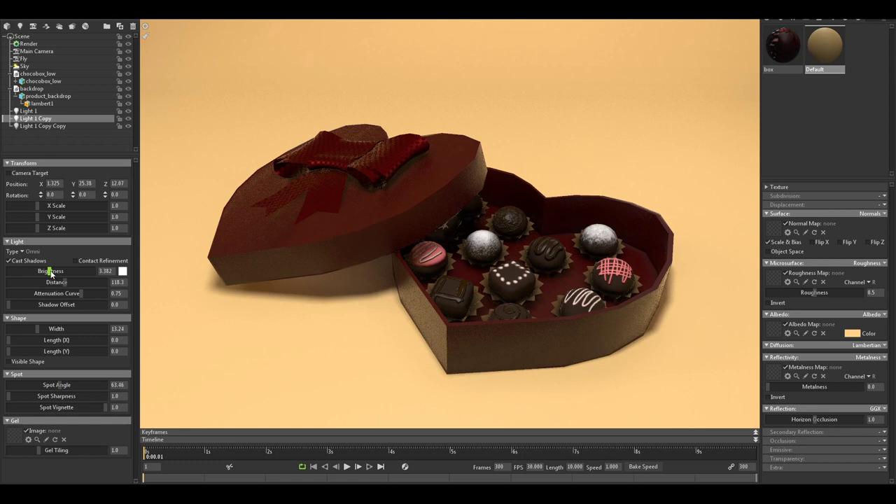
Dim Light 1 Copy to brightness 3.015 and scroll further down the panel
drag(50, 272, 180, 192)
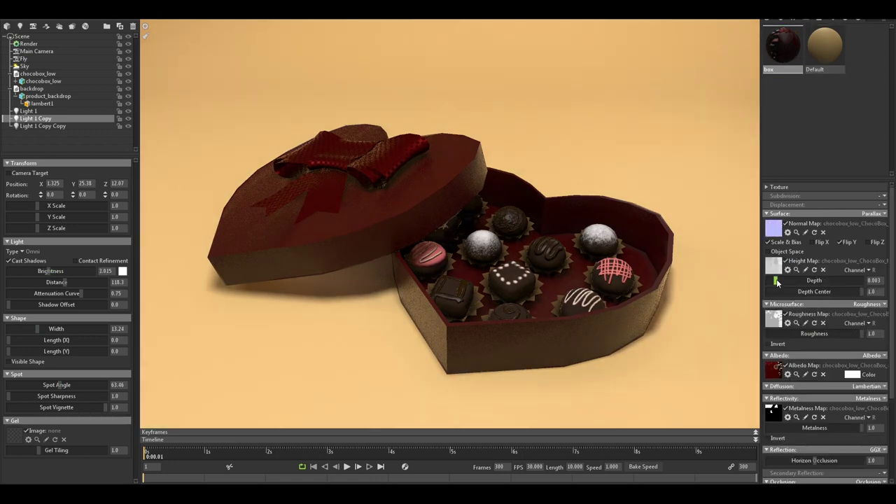
scroll(803, 433, down, 1)
scroll(819, 423, down, 1)
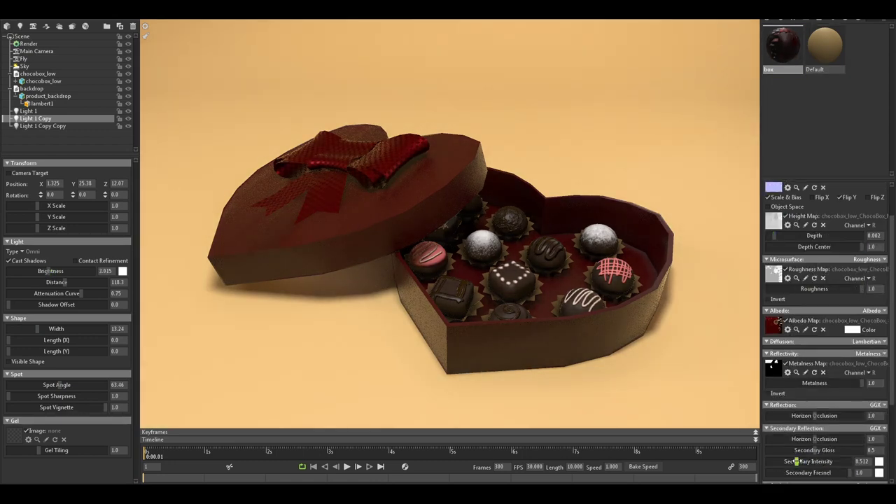